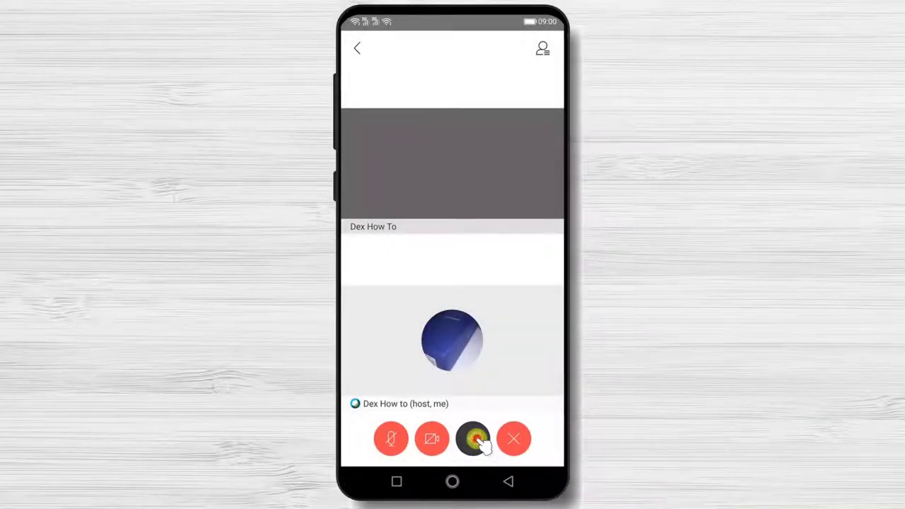
Share a whiteboard in the meeting and draw several freehand red strokes on it.
left_click(474, 440)
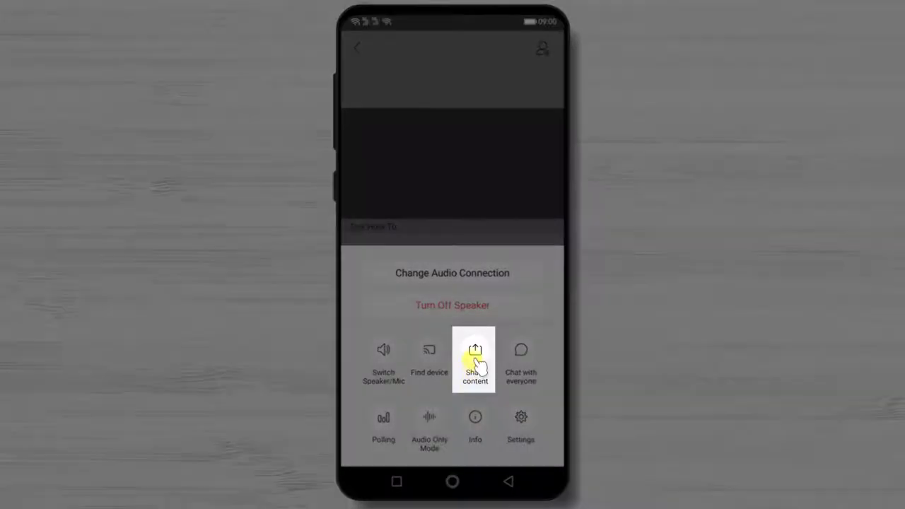
left_click(474, 363)
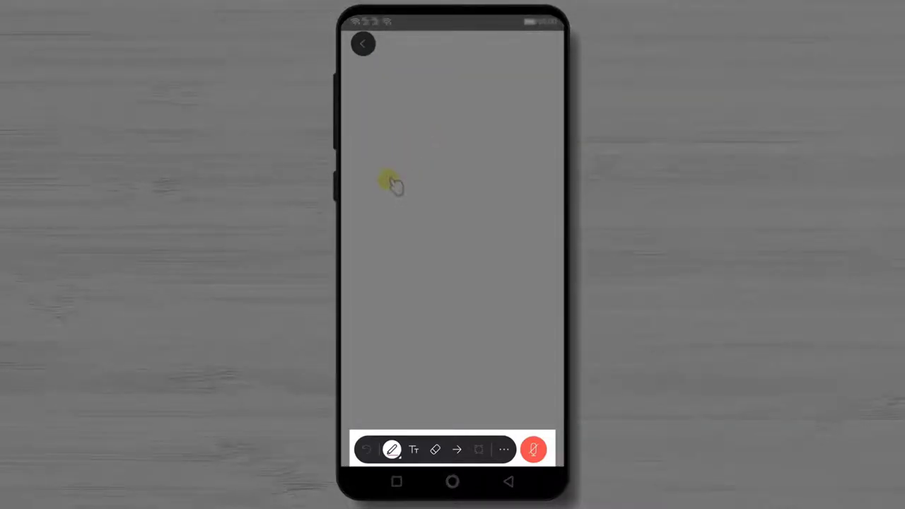
mouse_move(388, 175)
left_mouse_down()
mouse_move(404, 135)
mouse_move(483, 141)
mouse_move(463, 169)
left_mouse_up()
mouse_move(397, 199)
left_mouse_down()
mouse_move(372, 212)
mouse_move(507, 228)
left_mouse_up()
left_click(396, 55)
left_click_drag(395, 55, 471, 256)
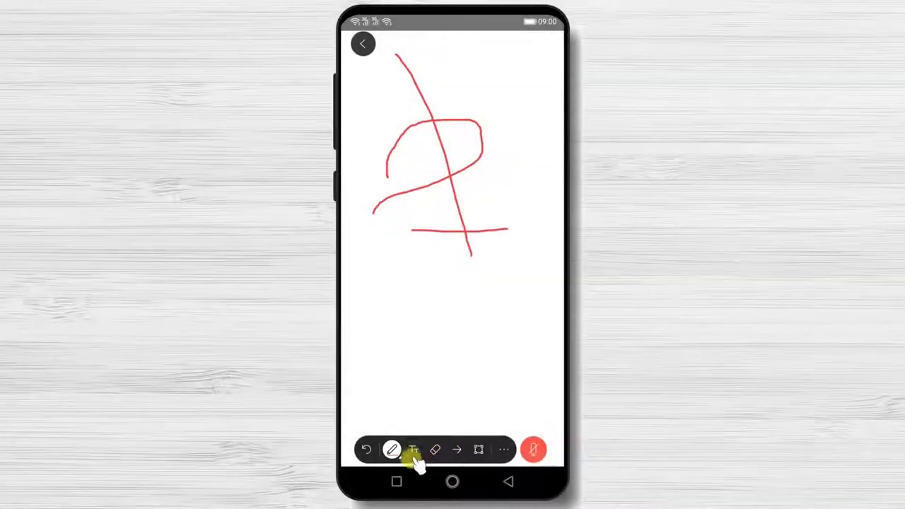
Switch the drawing tool to the thick Pen in black and draw an open curve below the red strokes.
left_click(391, 451)
left_click(413, 451)
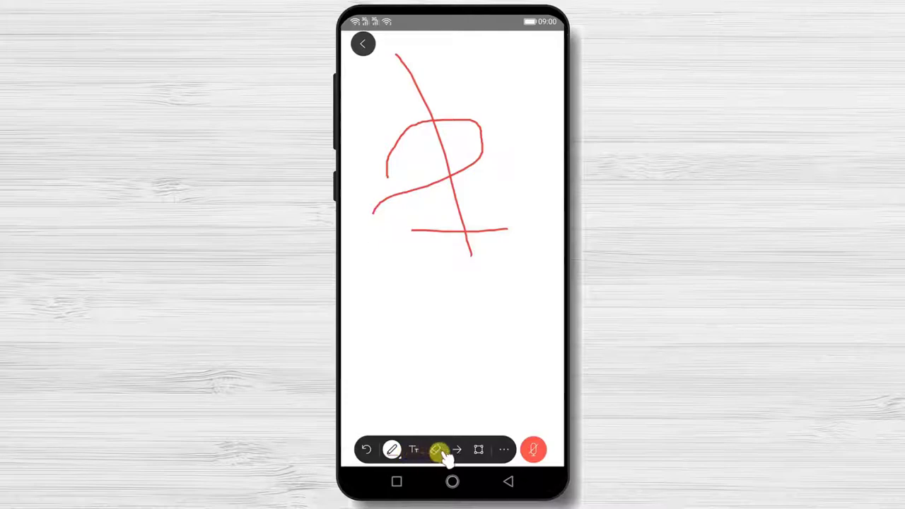
left_click(391, 450)
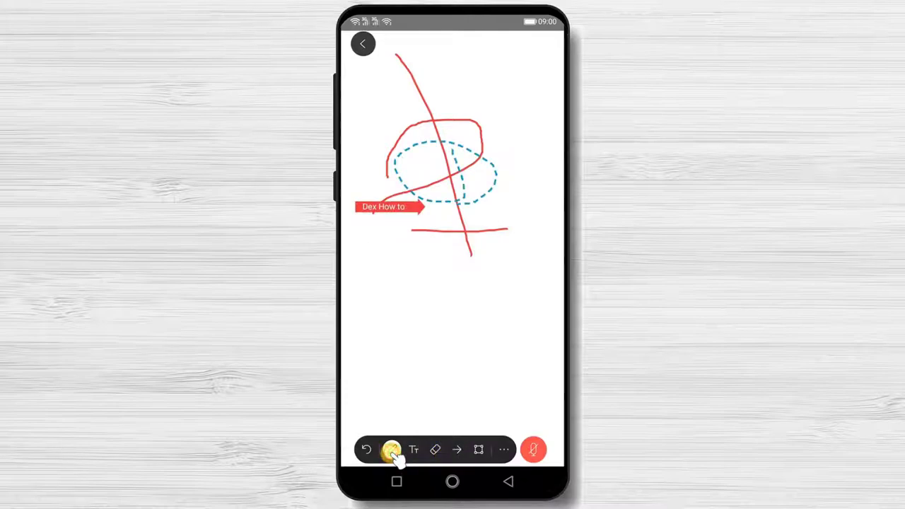
left_click(435, 335)
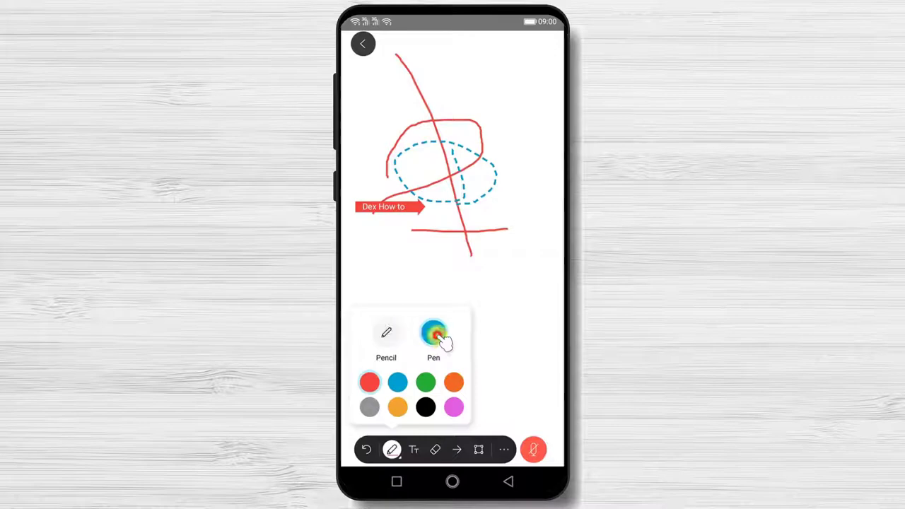
left_click(397, 382)
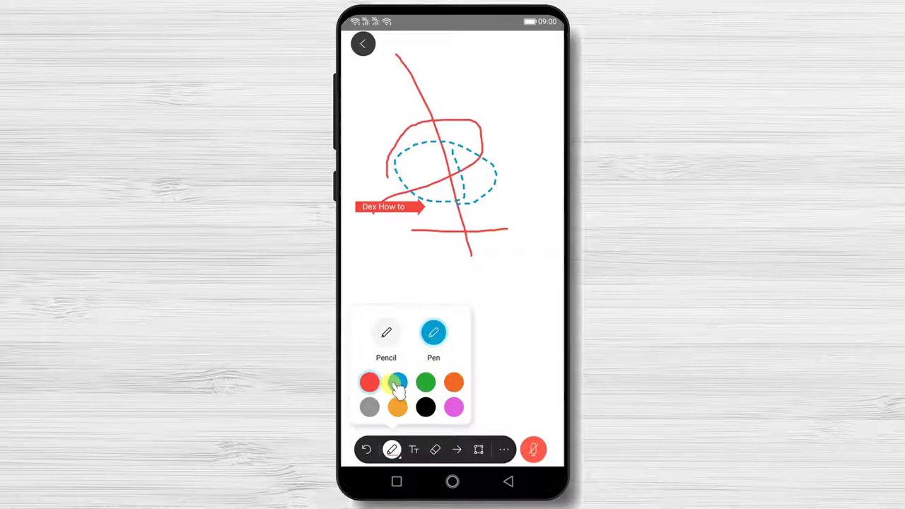
left_click(424, 406)
mouse_move(497, 295)
left_mouse_down()
mouse_move(469, 359)
mouse_move(431, 276)
left_mouse_up()
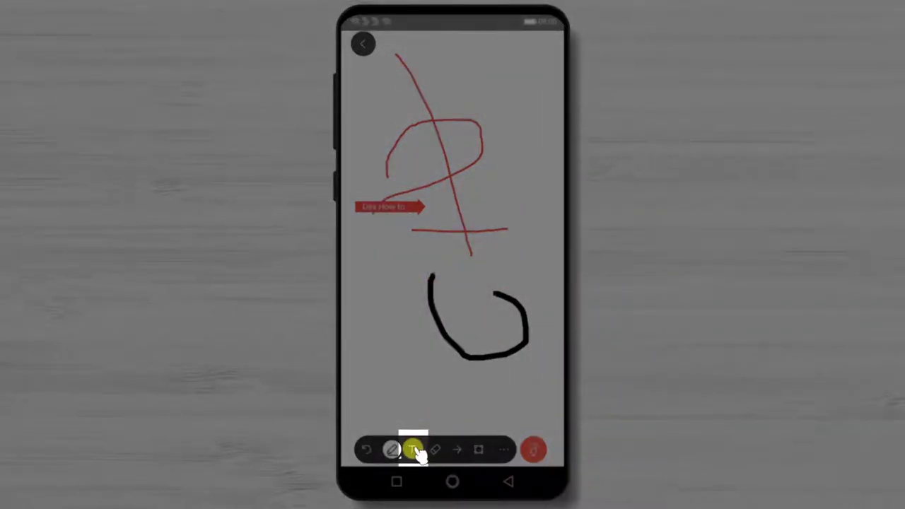
Add the black text "test" to the whiteboard and move it up beside the red strokes.
left_click(415, 450)
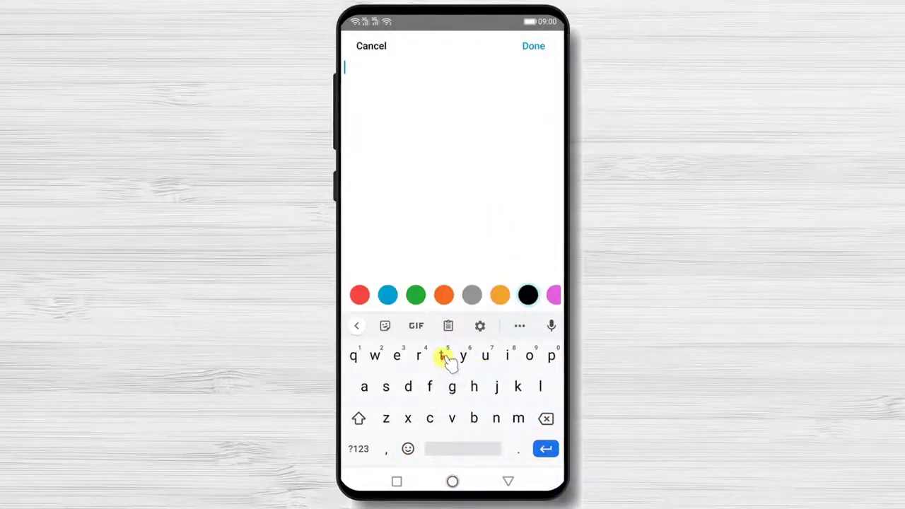
type("test")
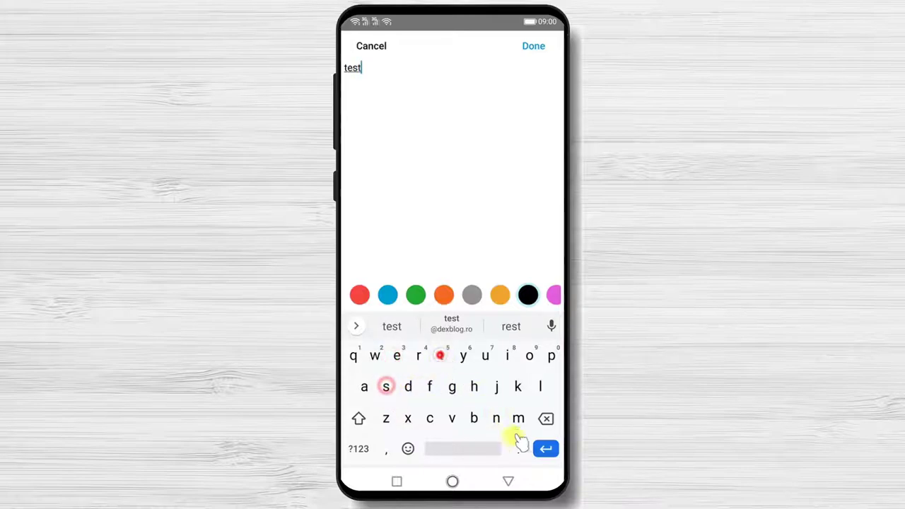
key("Return")
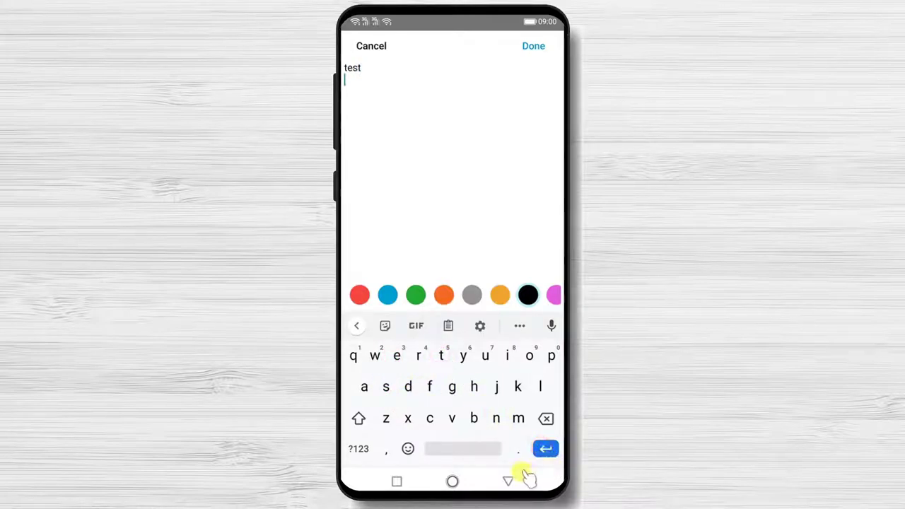
left_click(534, 45)
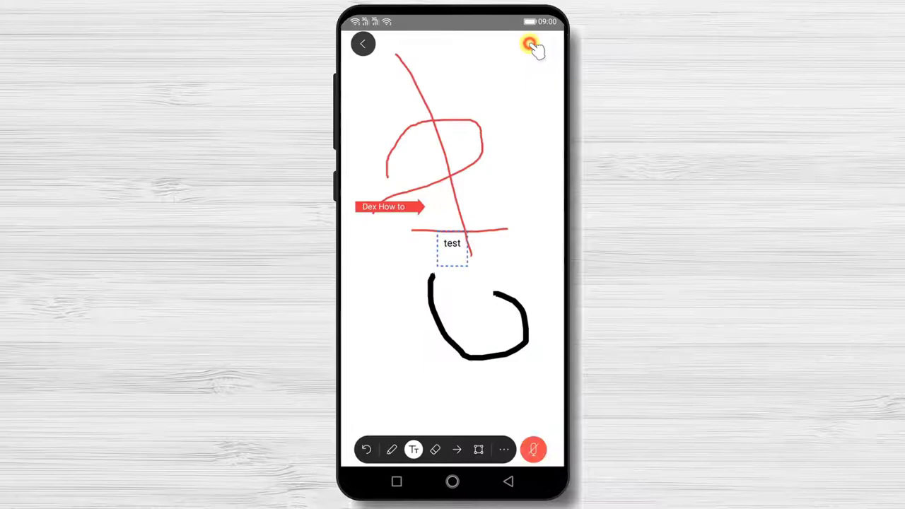
left_click_drag(448, 253, 503, 89)
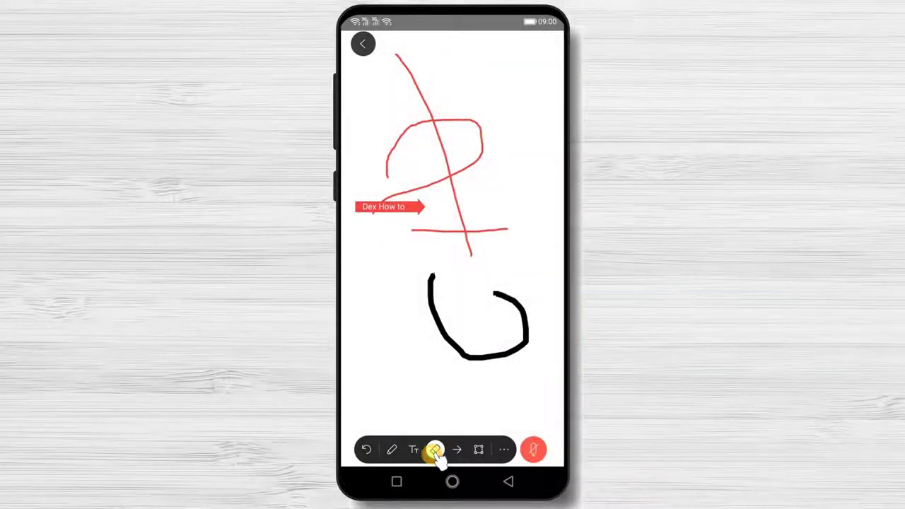
Erase the black pen curve from the whiteboard.
left_click(435, 451)
left_click(463, 356)
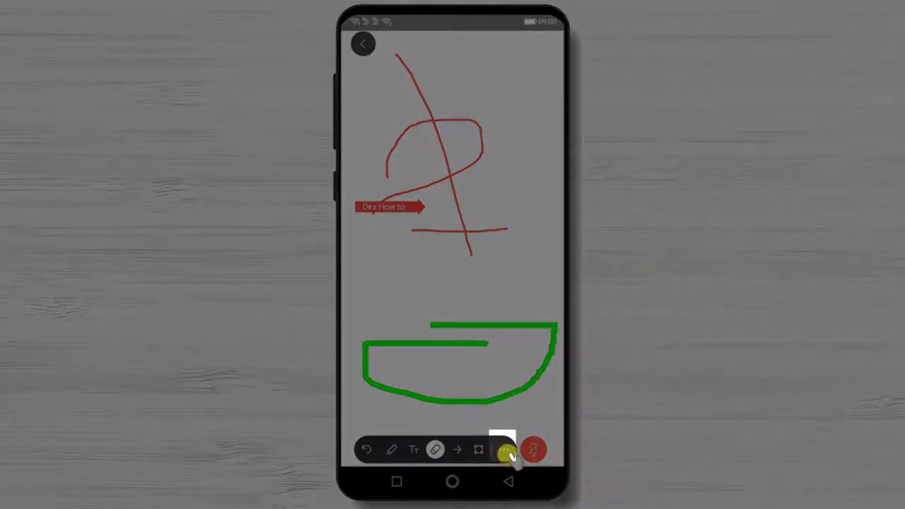
Let only the presenter annotate the whiteboard and close it without saving the document.
left_click(507, 452)
left_click(478, 405)
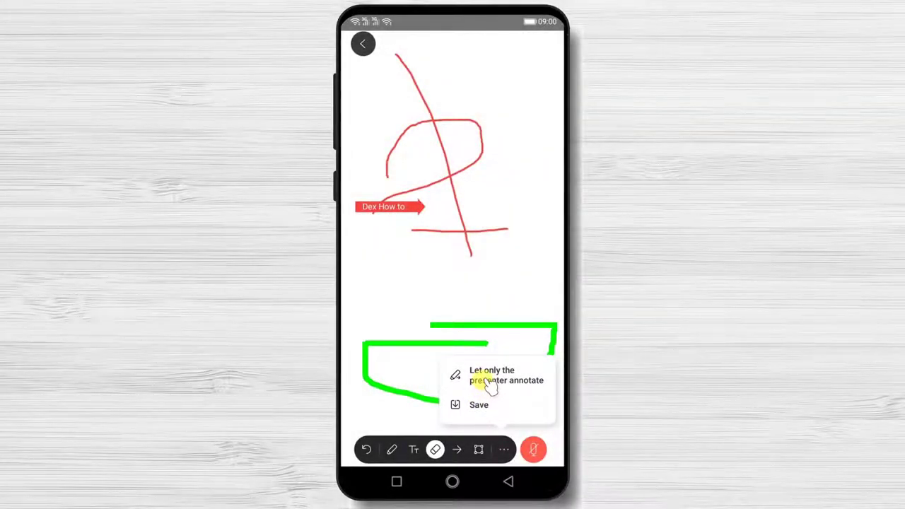
left_click(489, 382)
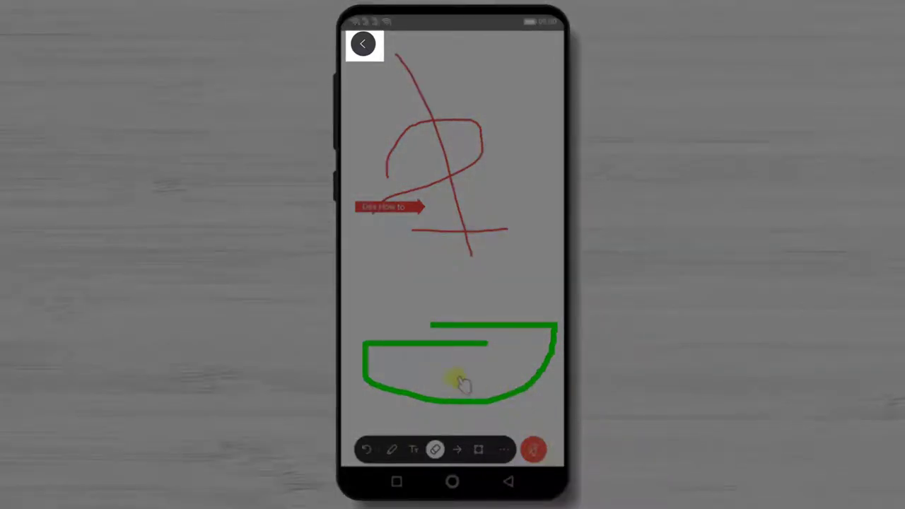
left_click(363, 45)
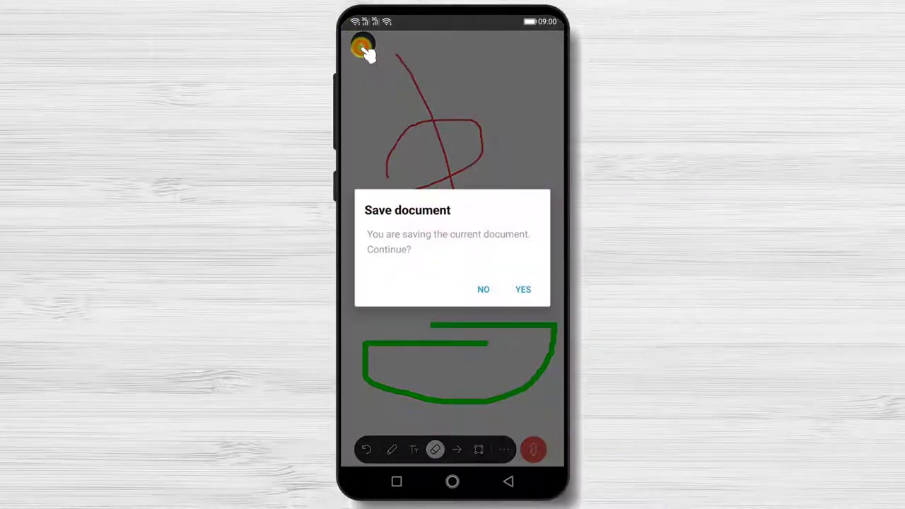
left_click(485, 290)
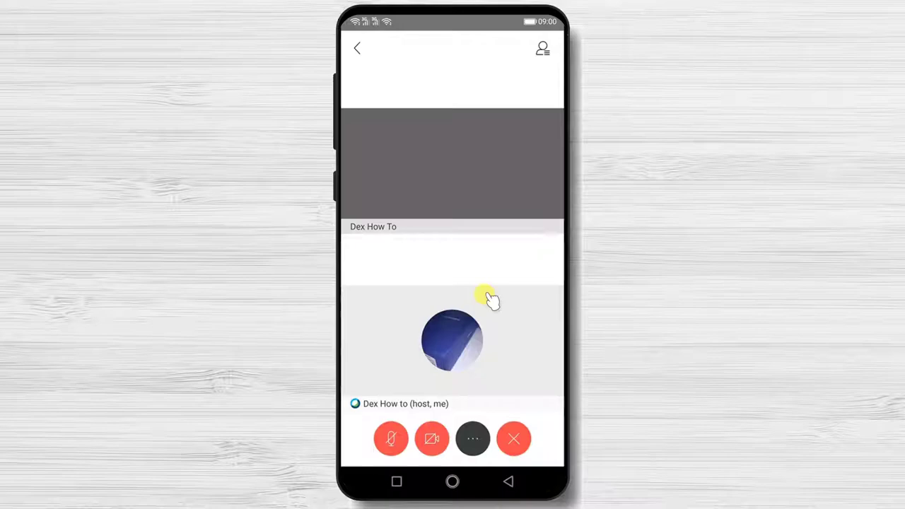
Share the photo of the blue POWER 6 box from the device's Camera folder in the meeting.
left_click(473, 439)
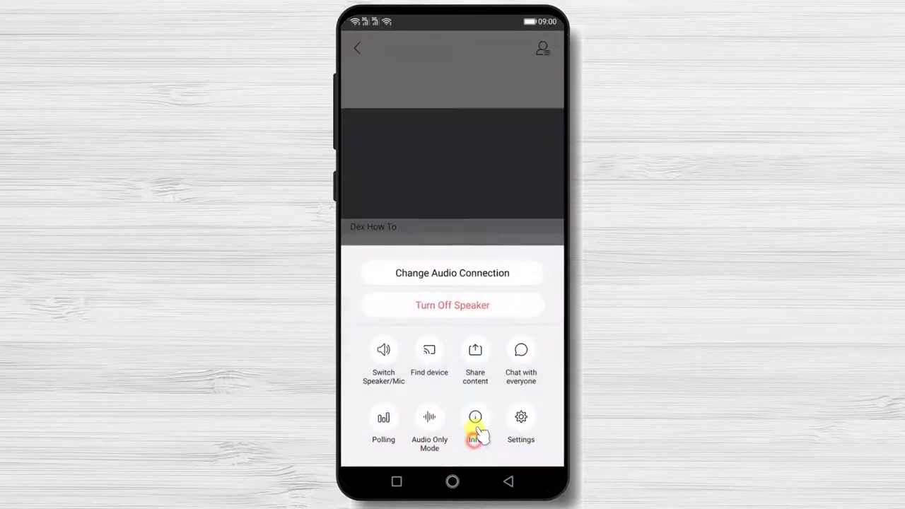
left_click(475, 350)
left_click(403, 259)
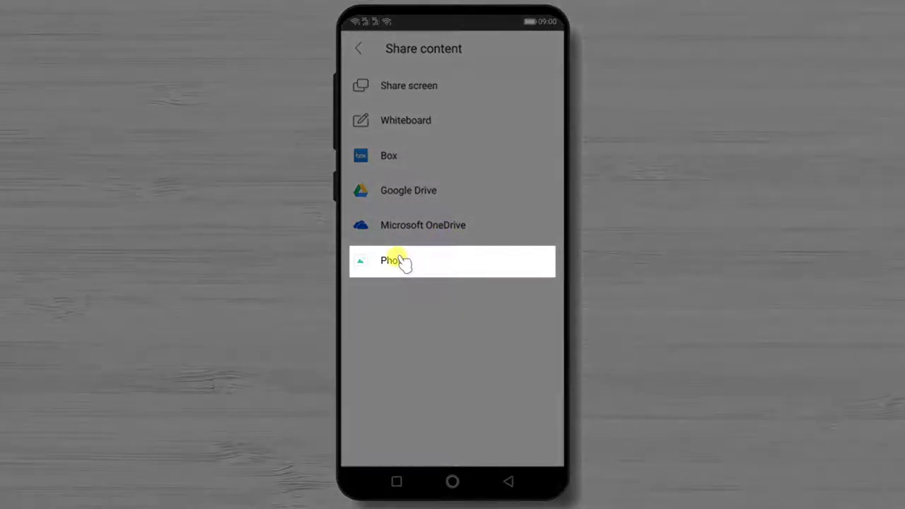
left_click(403, 263)
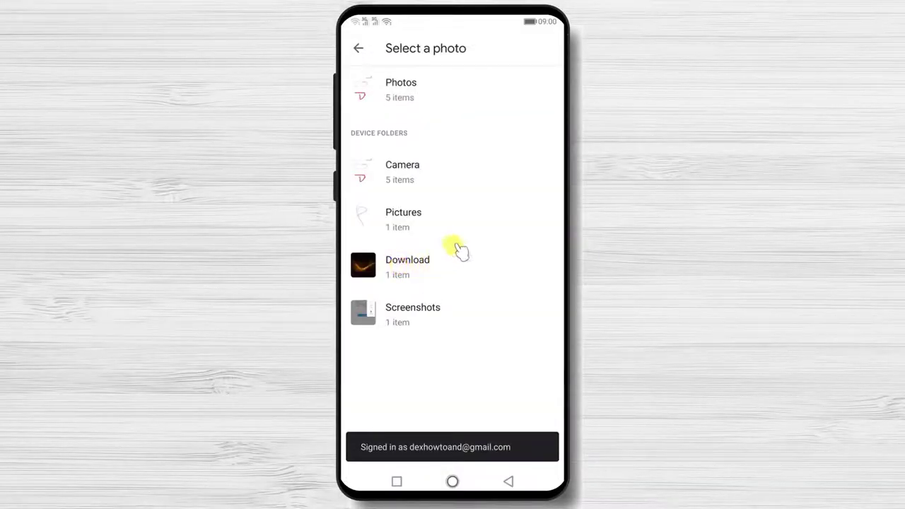
left_click(403, 180)
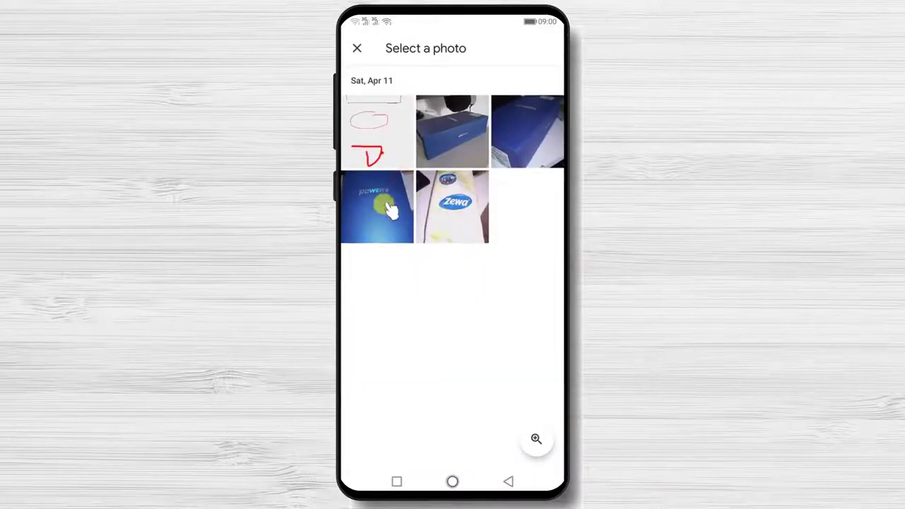
left_click(382, 205)
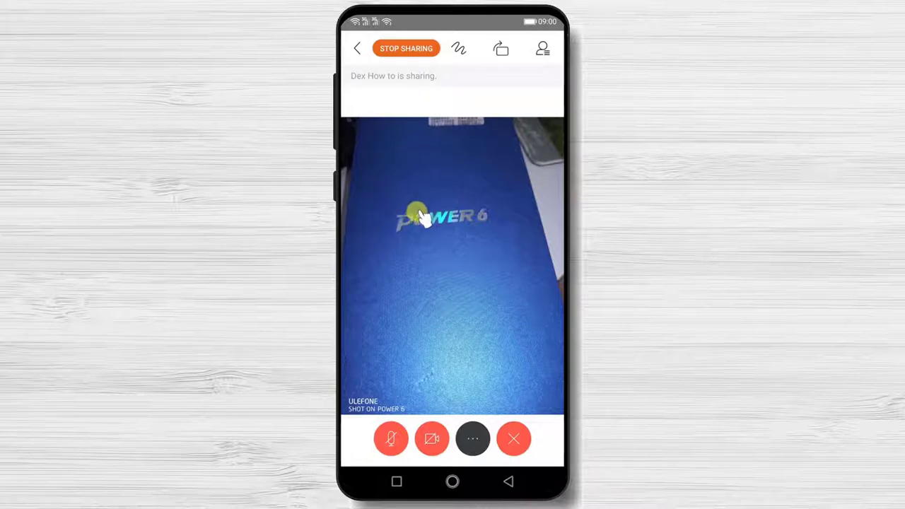
left_click(403, 246)
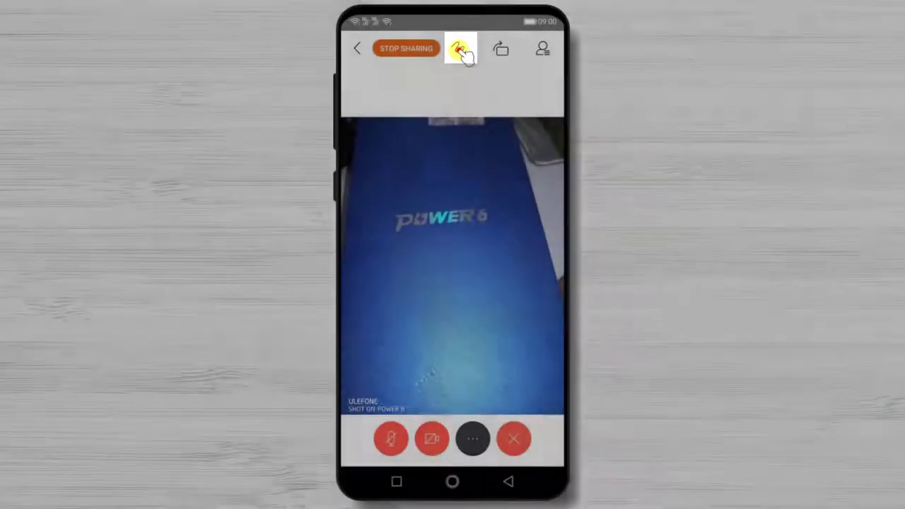
Draw a black loop around the POWER 6 logo on the shared photo and leave annotation without saving.
left_click(461, 51)
left_click(400, 195)
mouse_move(479, 200)
left_mouse_down()
mouse_move(388, 259)
mouse_move(403, 182)
left_mouse_up()
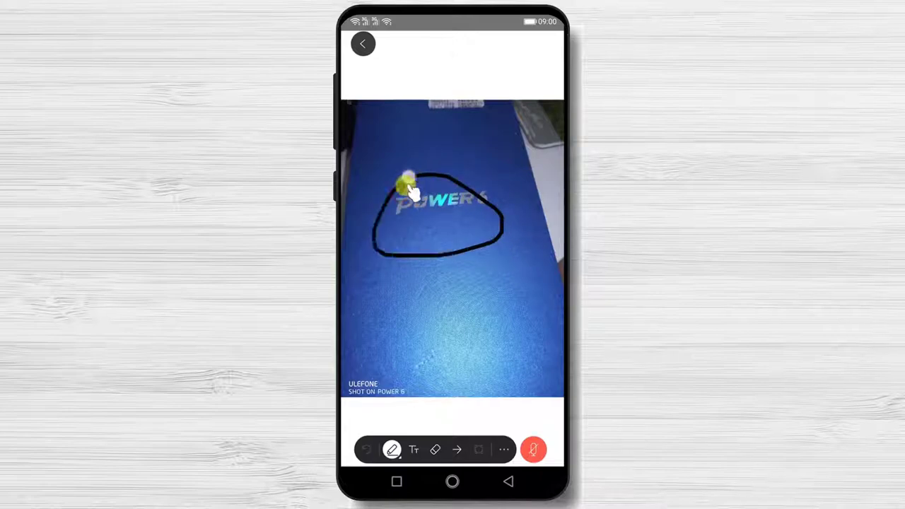
left_click(413, 449)
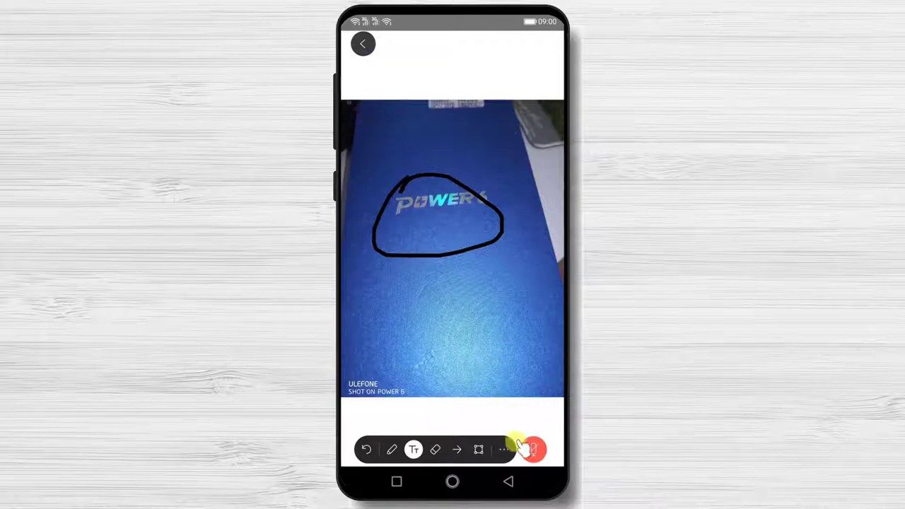
left_click(504, 449)
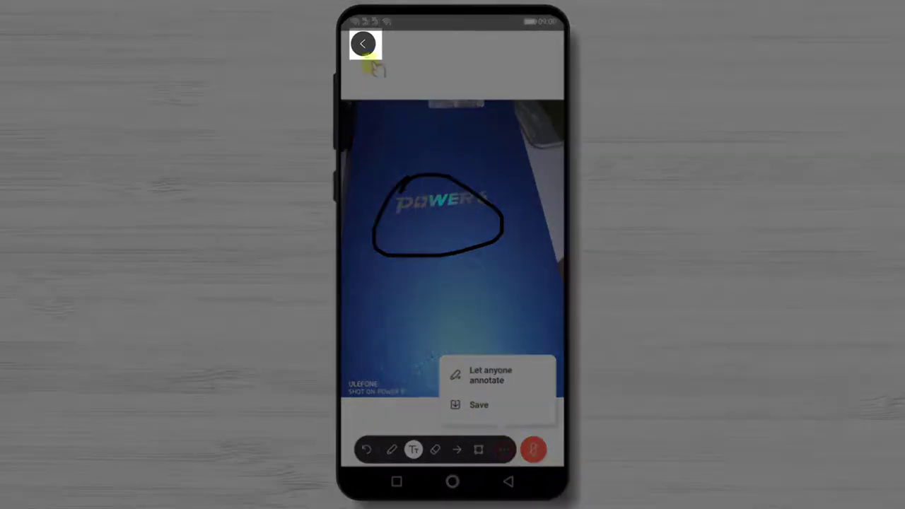
left_click(363, 44)
left_click(482, 288)
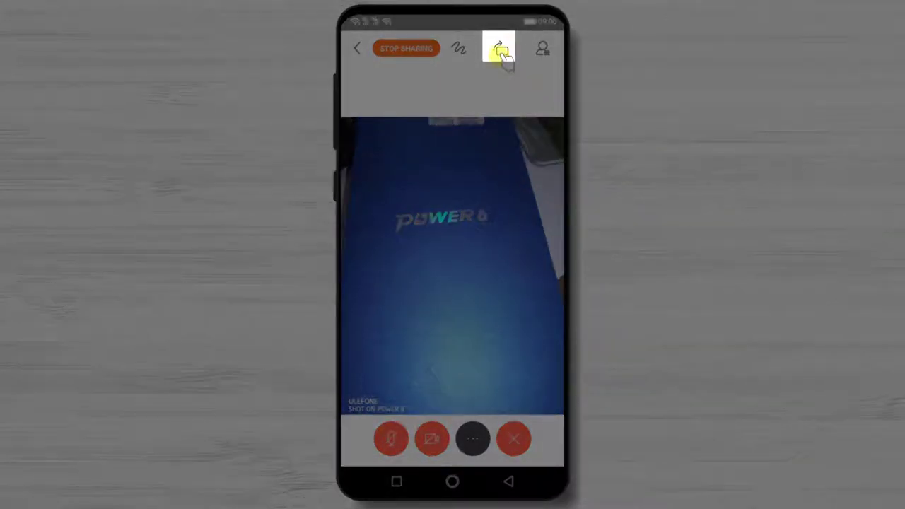
Rotate the shared photo through its orientations back to upright and stop sharing it.
left_click(502, 53)
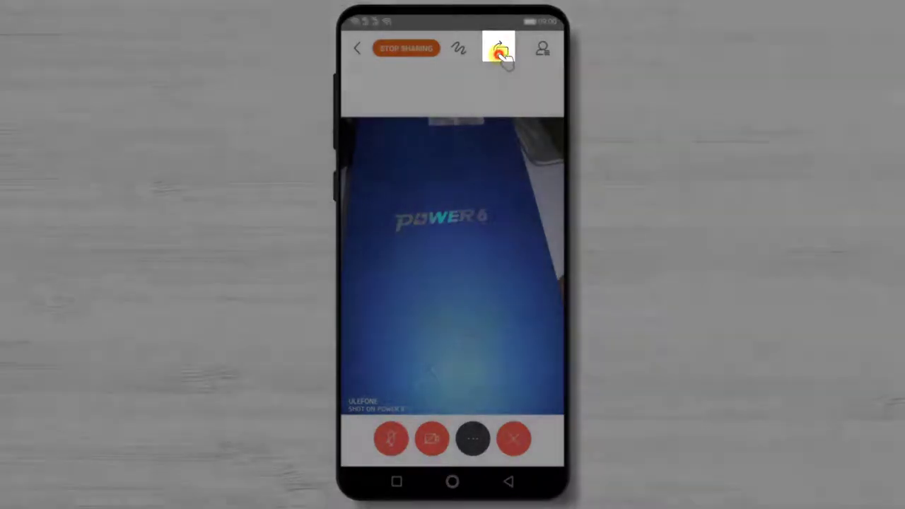
left_click(502, 55)
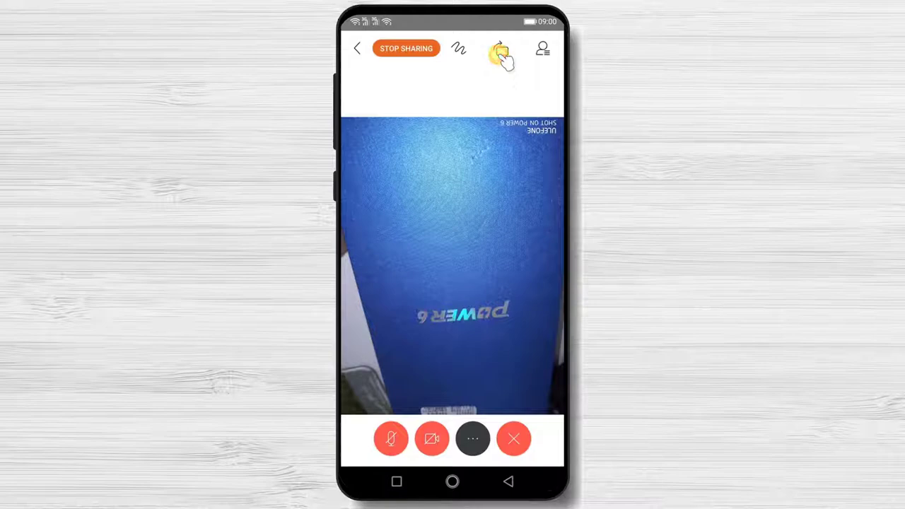
left_click(501, 54)
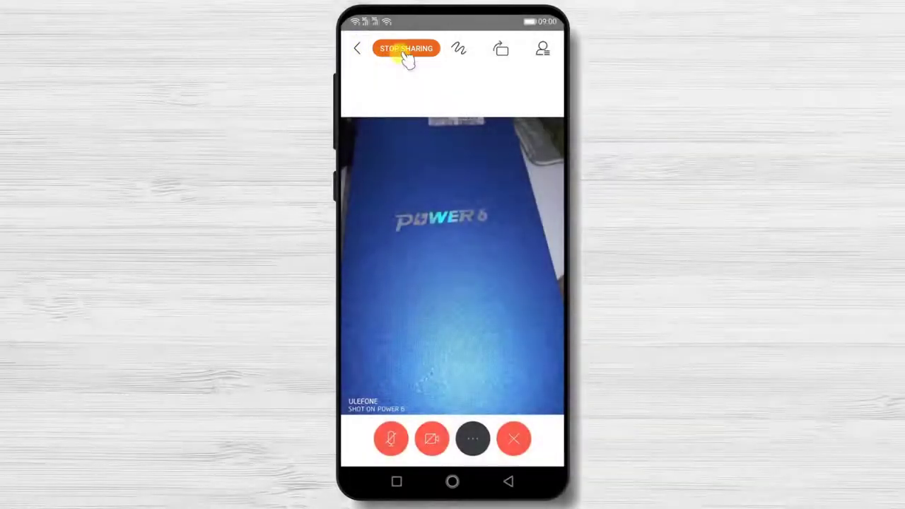
left_click(407, 55)
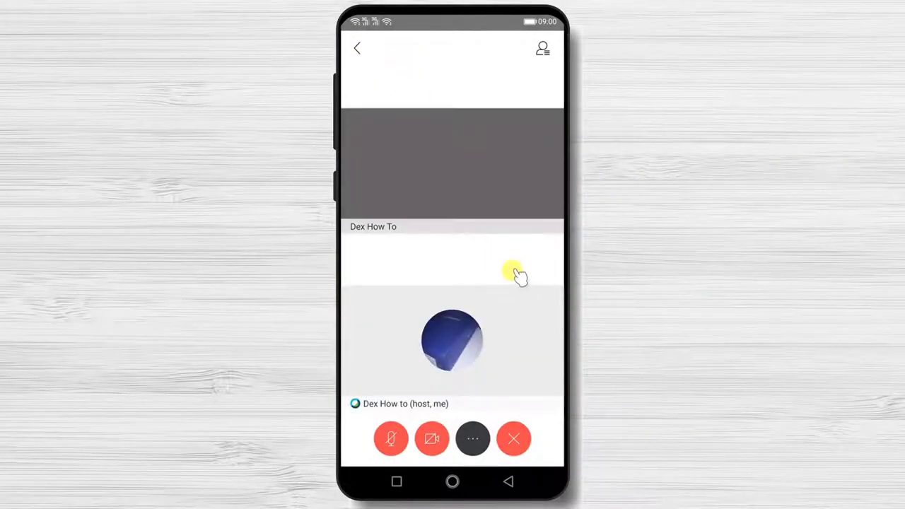
Share the phone's screen with the meeting participants.
left_click(472, 439)
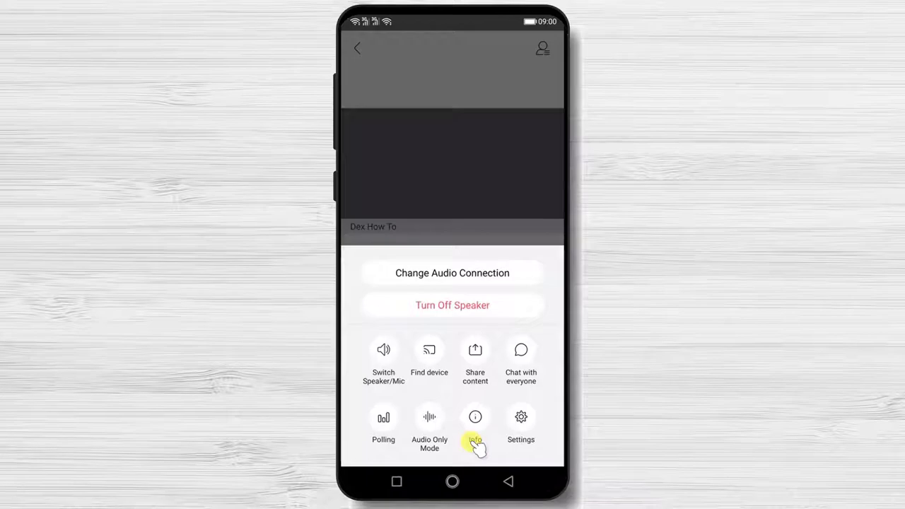
left_click(475, 351)
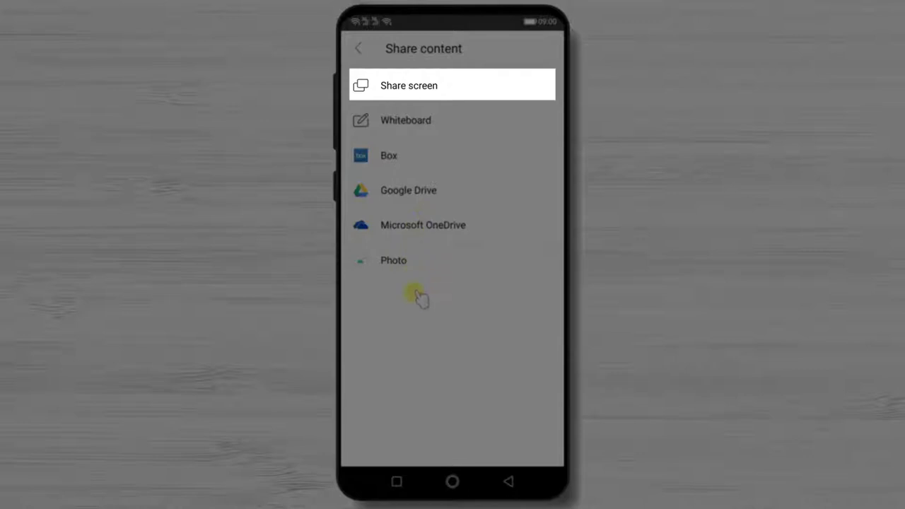
left_click(403, 90)
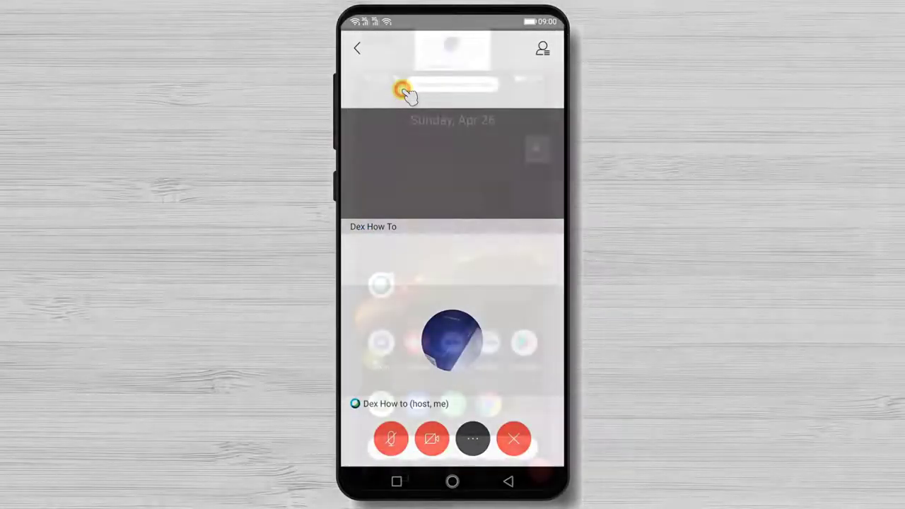